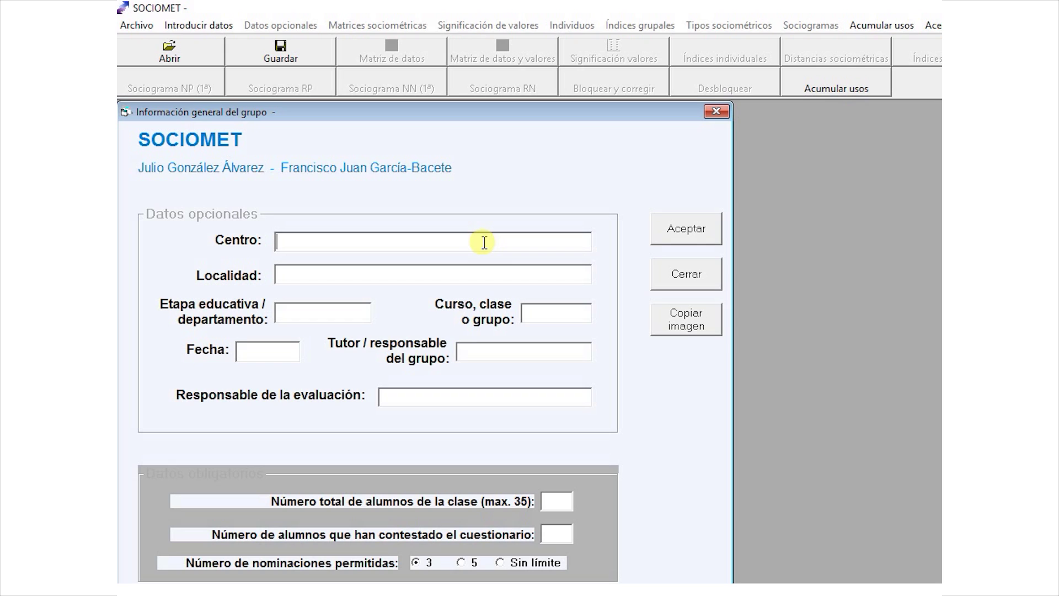
- Fill in the group's optional data: centre COLEGIO TEA, locality MADRID, educational stage 1º, group C and date 16/12/16
type("COLEGIO TEA")
type("MADRID")
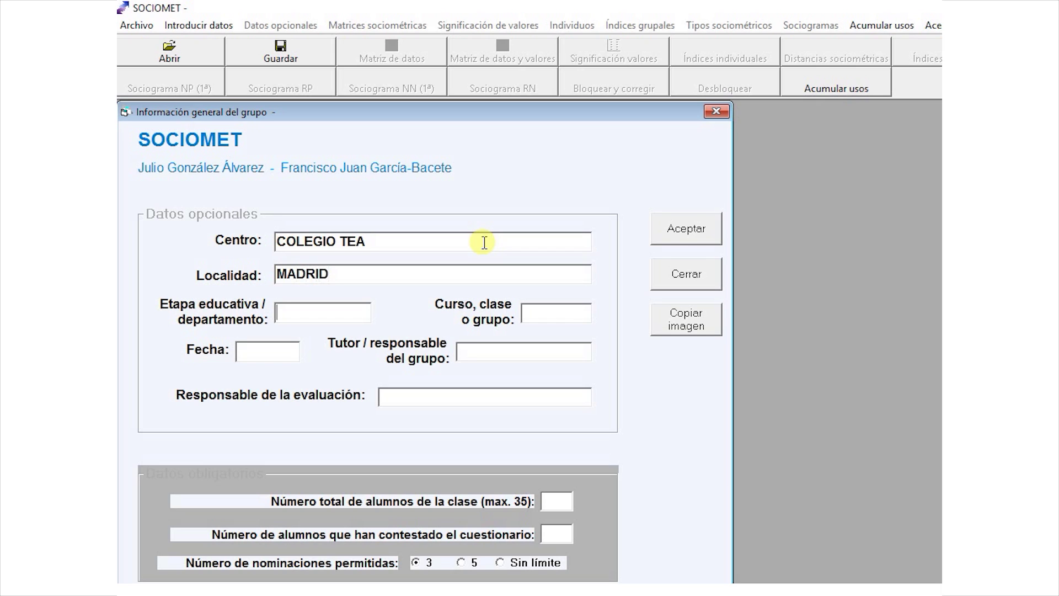
type("1º")
key("Tab")
type("C")
key("Tab")
type("16/12/16")
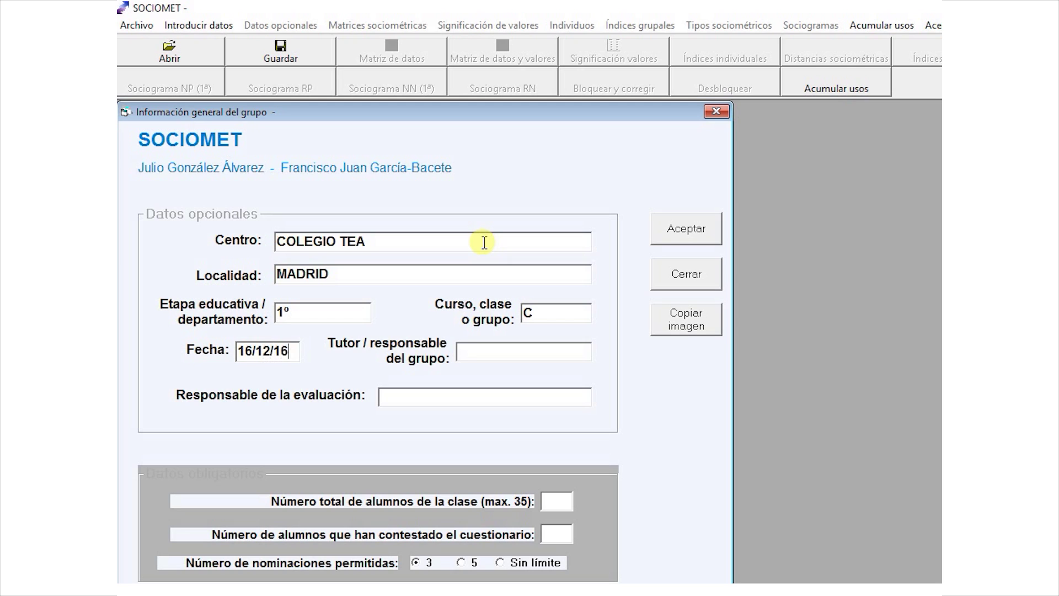
- Enter the initials of the group's tutor and of the person responsible for the evaluation
key("Tab")
type("SC")
key("Tab")
type("SC")
- Set both the total number of pupils and the number of questionnaire respondents to 8, and accept the group information
type("8")
left_click(566, 539)
type("8")
left_click(687, 233)
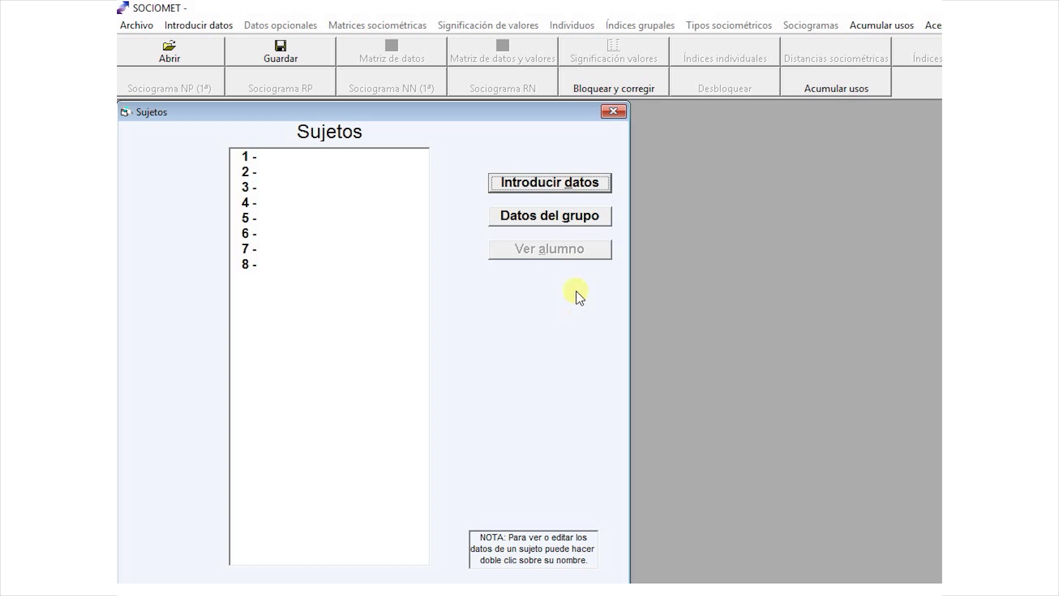
- Start entering subject data with order number 1, the pupil's first name and the sex Mujer
left_click(546, 182)
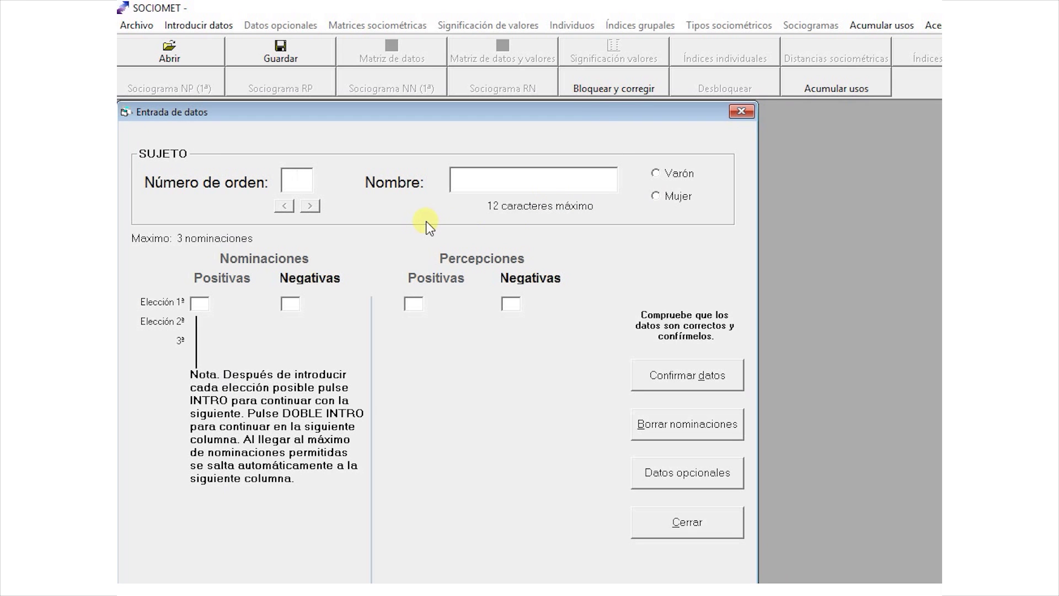
type("1")
left_click(484, 185)
type("SARA")
left_click(656, 197)
- Enter pupils 2, 3 and 4 as subject 1's first, second and third positive nominations
left_click(205, 304)
type("2")
key("Return")
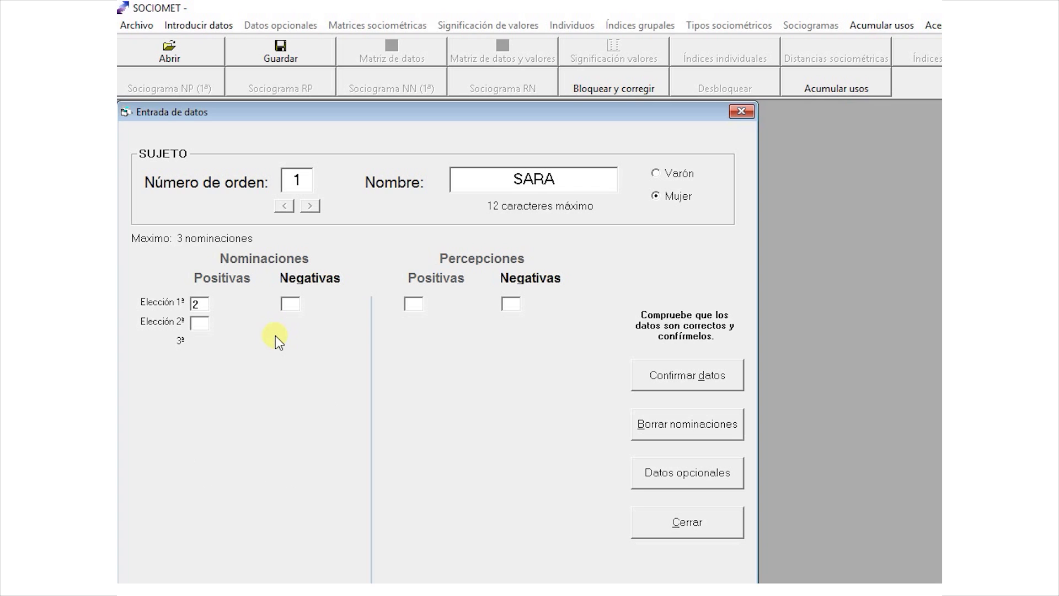
type("3")
key("Return")
type("4")
- Enter pupils 5, 6 and 7 as subject 1's negative nominations
type("5")
key("Return")
type("6")
key("Return")
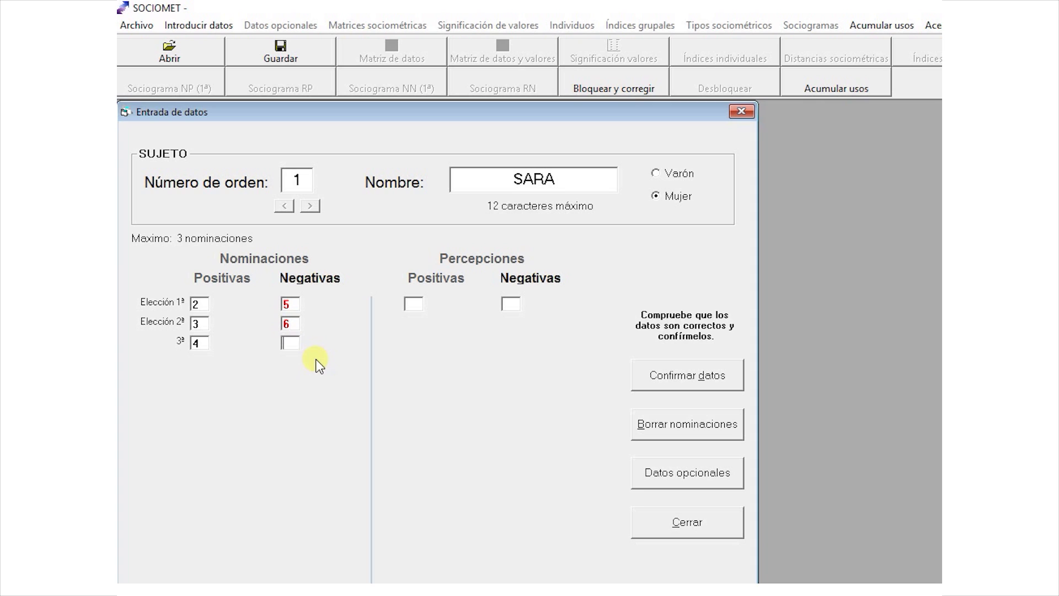
type("7")
- Enter pupils 2, 3 and 4 as subject 1's positive perceptions
type("2")
key("Return")
type("3")
key("Return")
type("4")
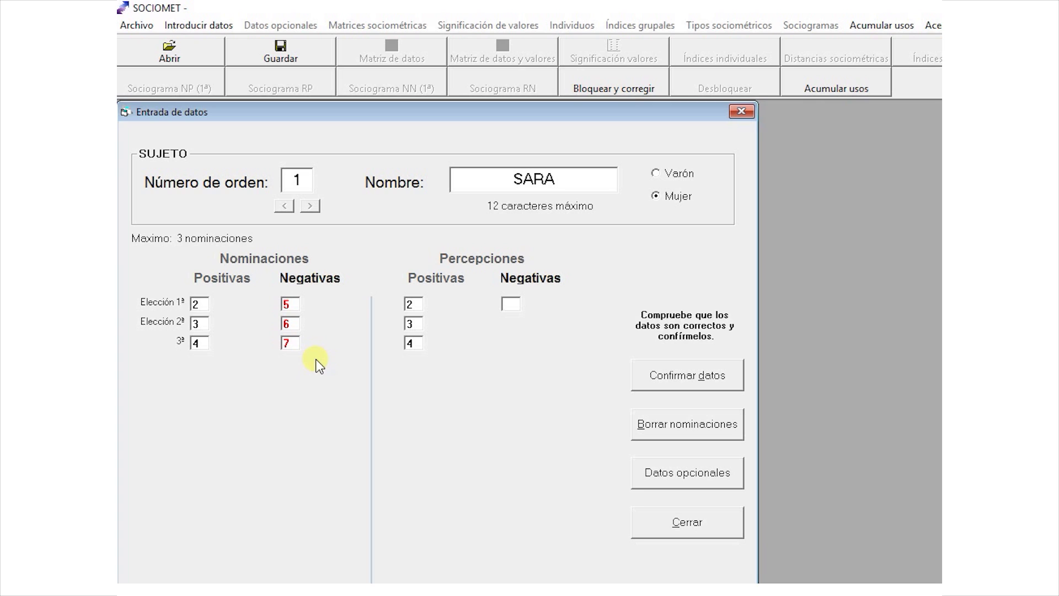
- Enter pupils 5, 6 and 7 as subject 1's negative perceptions
type("5")
key("Return")
type("6")
key("Return")
type("7")
- View subject 1's optional data form, close it without entering anything, and confirm the subject's data
left_click(712, 472)
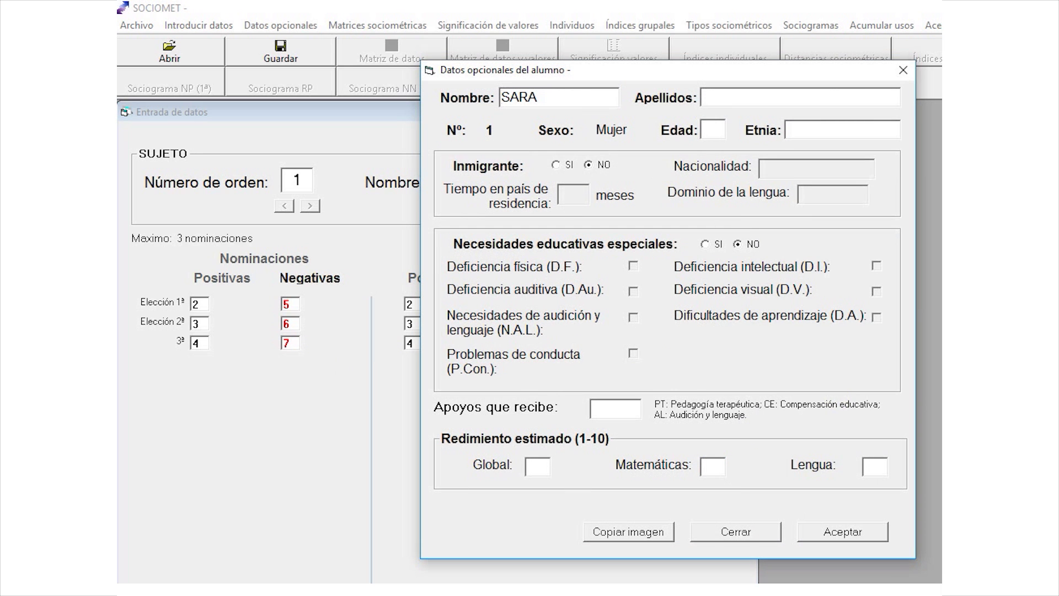
left_click(763, 528)
left_click(697, 375)
left_click(714, 347)
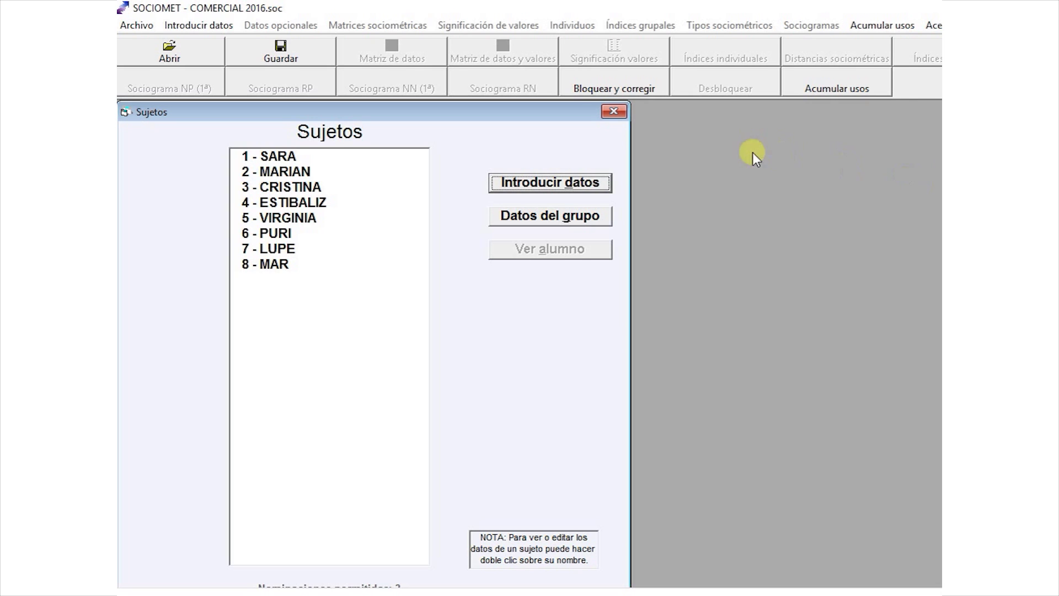
- Lock and correct the COMERCIAL 2016.soc file to unlock the sociometric results, agreeing to spend one use
left_click(594, 84)
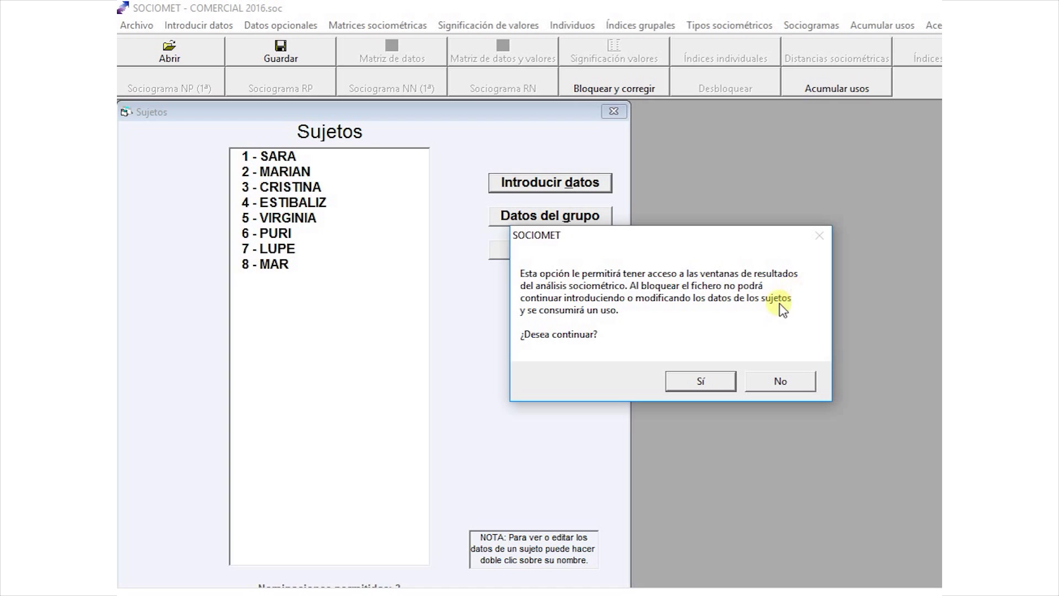
left_click(717, 380)
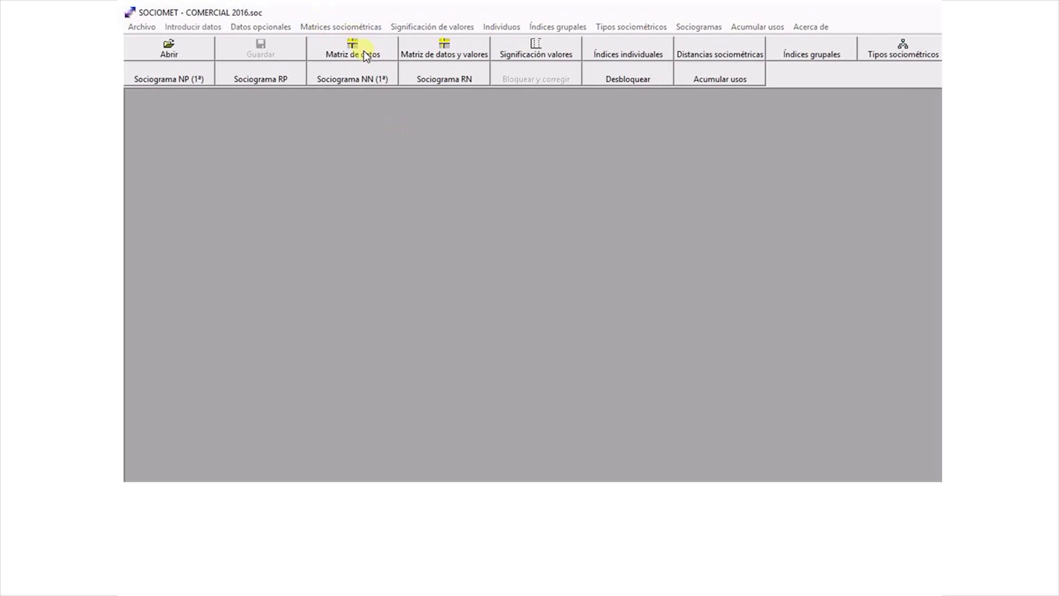
- Open the data matrix and review its scoring information and the highlighted positive reciprocities
left_click(363, 51)
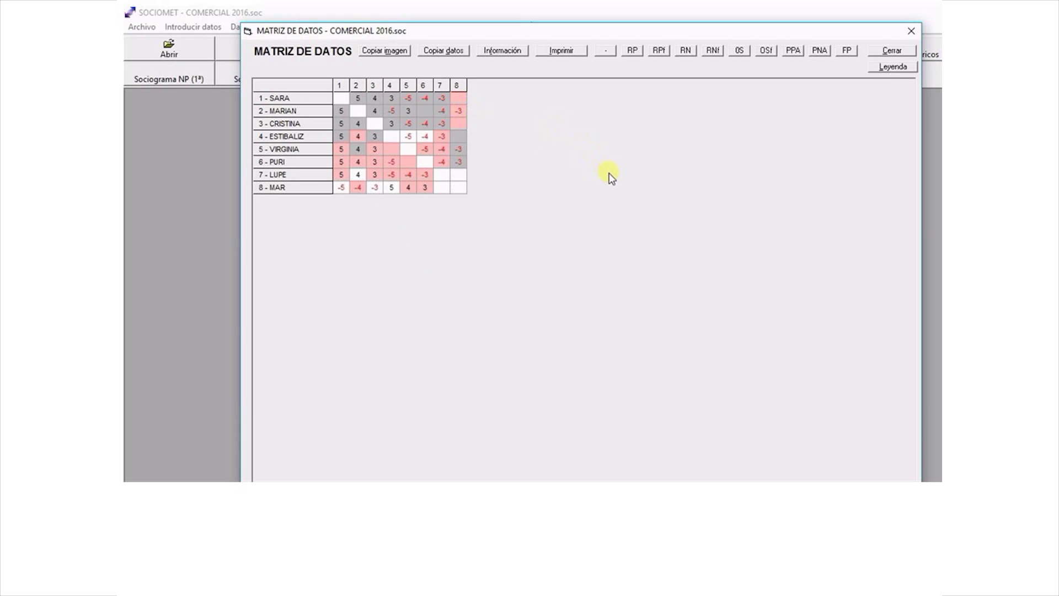
left_click(503, 52)
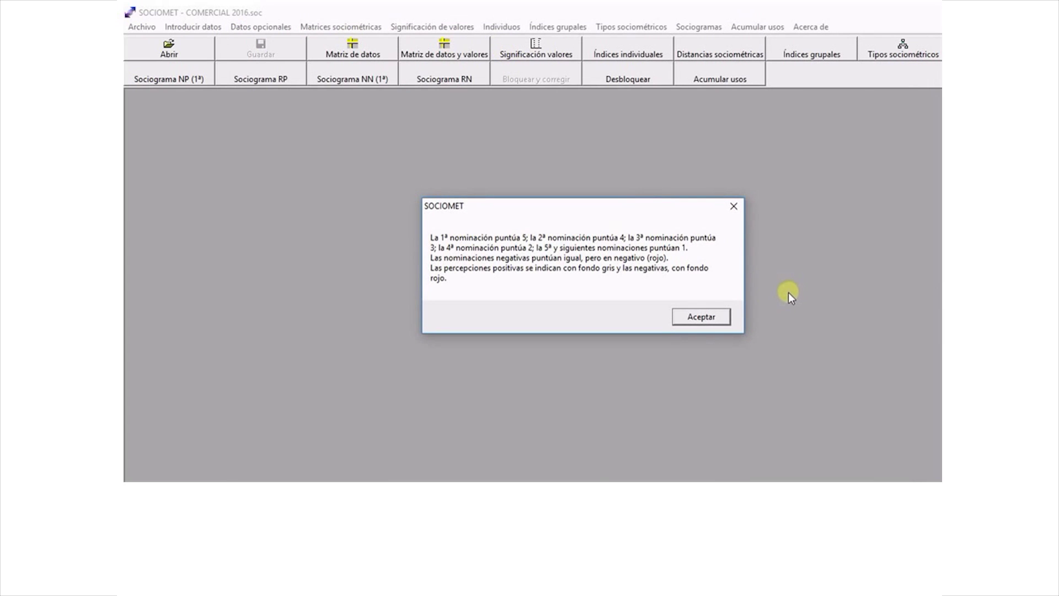
left_click(710, 313)
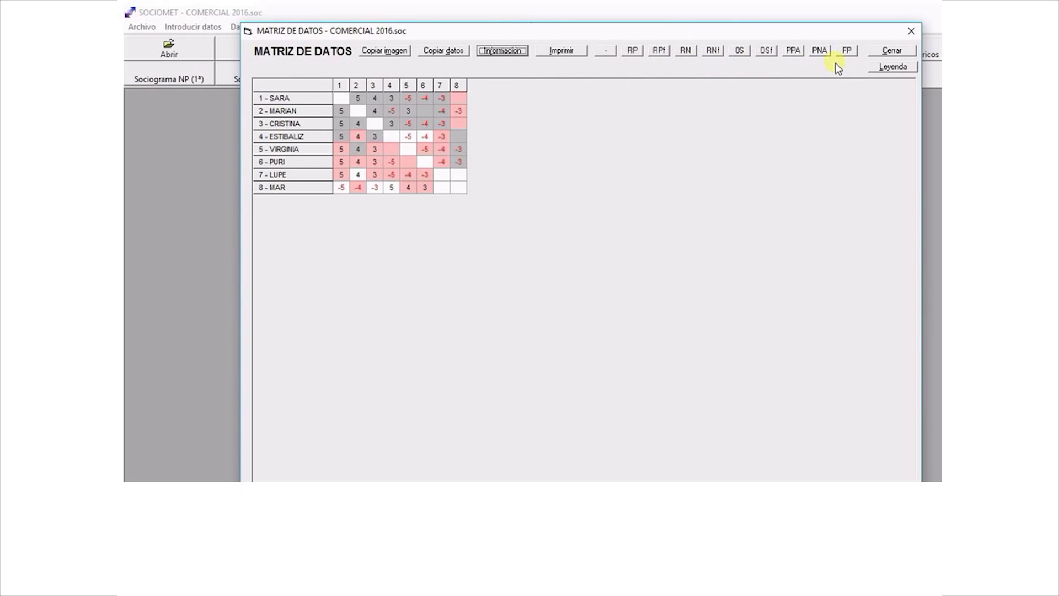
left_click(632, 51)
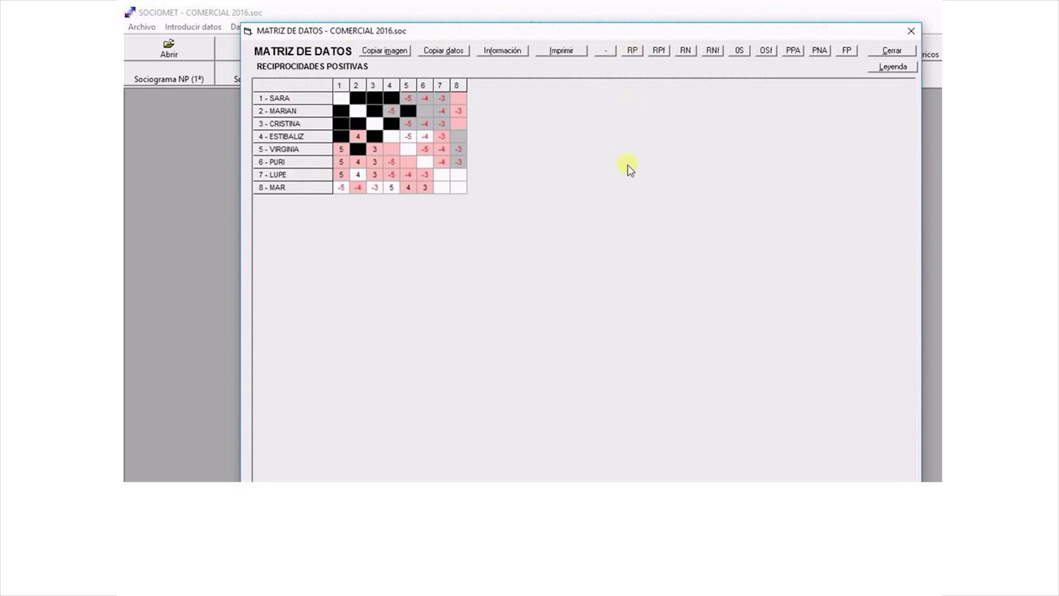
left_click(606, 51)
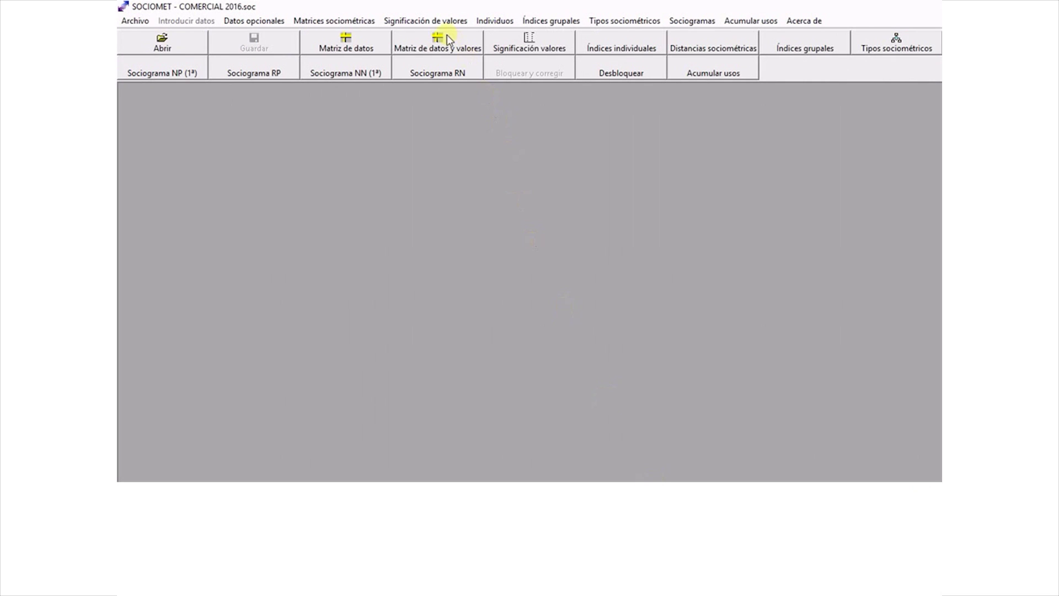
- Open the matrix of data and values, read its row and column legends, and close it
left_click(444, 38)
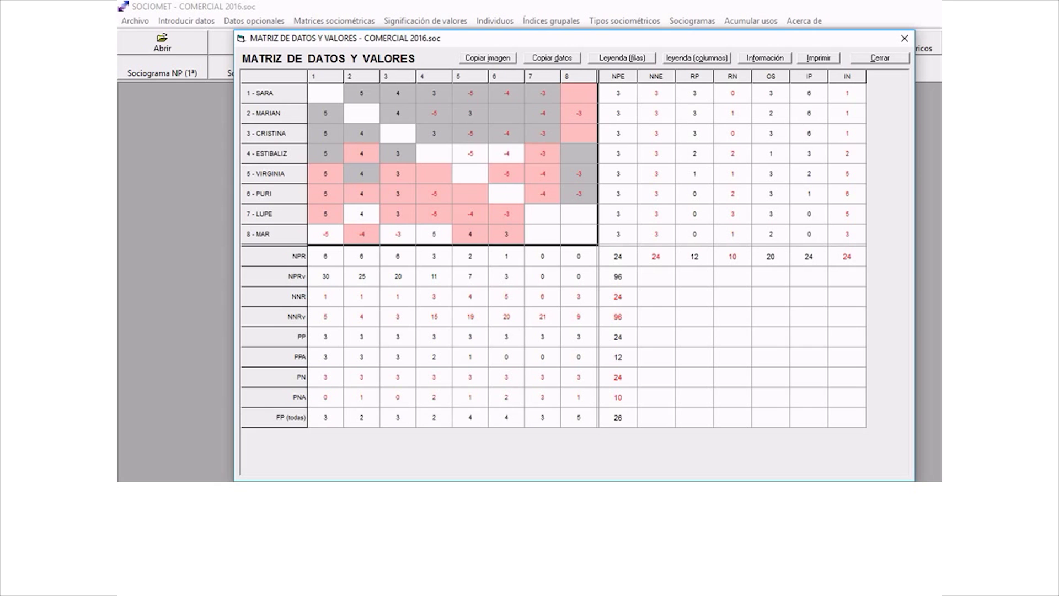
left_click(612, 58)
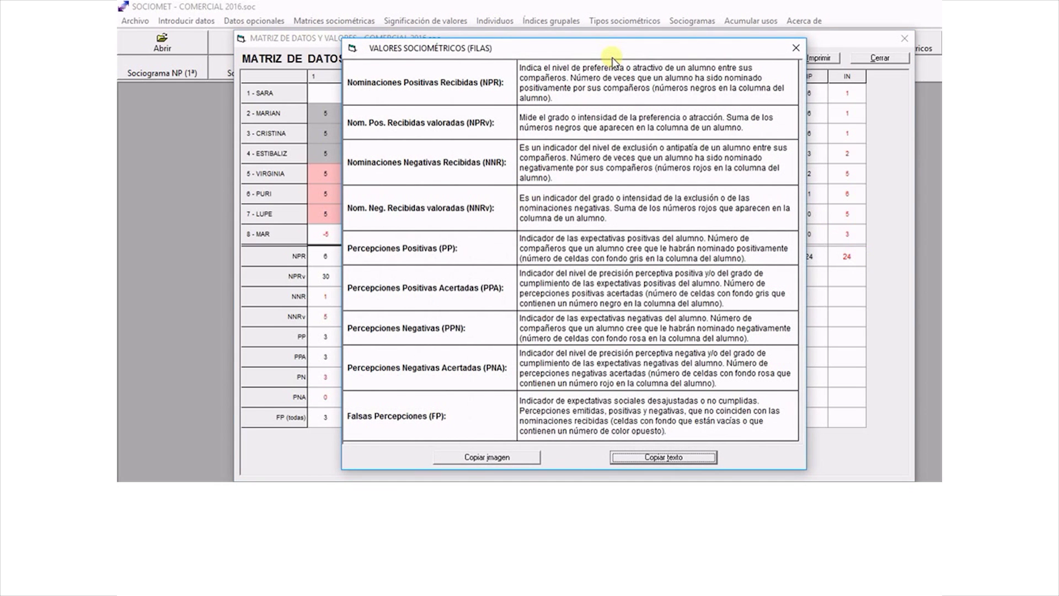
left_click(796, 48)
left_click(694, 61)
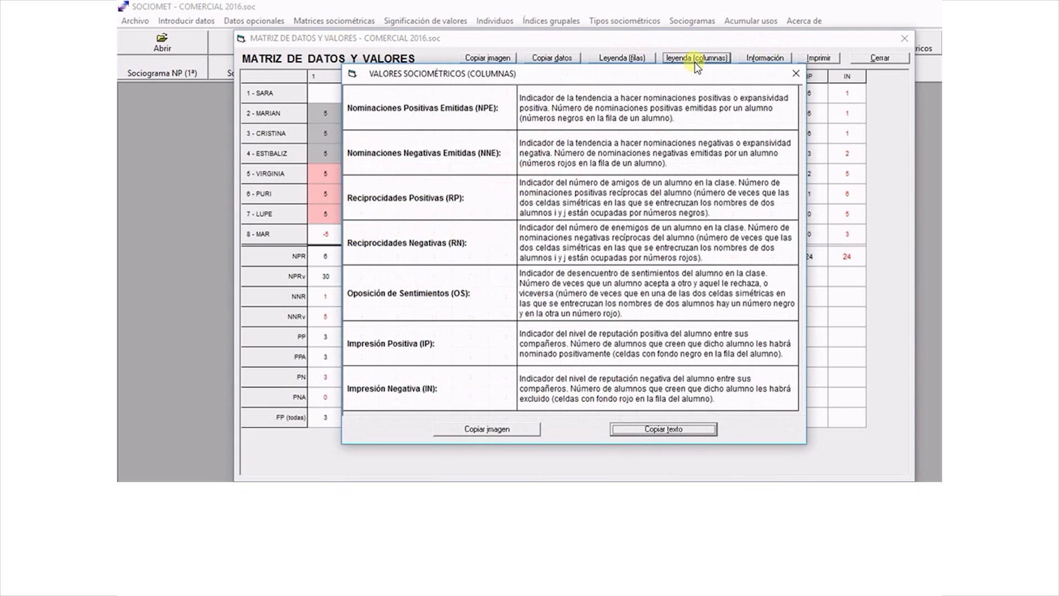
left_click(796, 74)
left_click(876, 58)
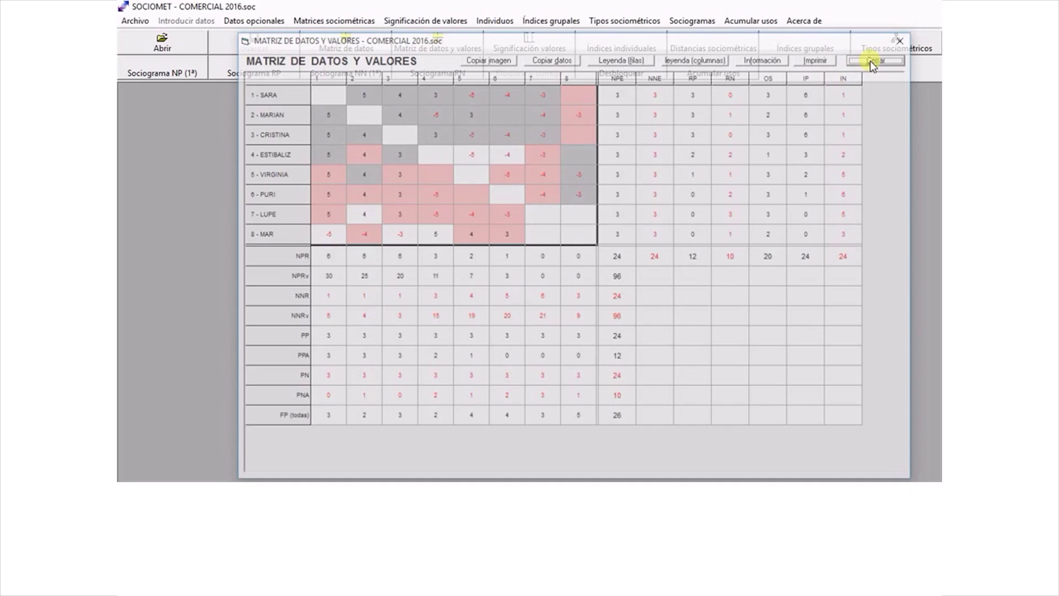
- Review the significance of the sociometric values for positive nominations received (NPR), and close the results
left_click(529, 40)
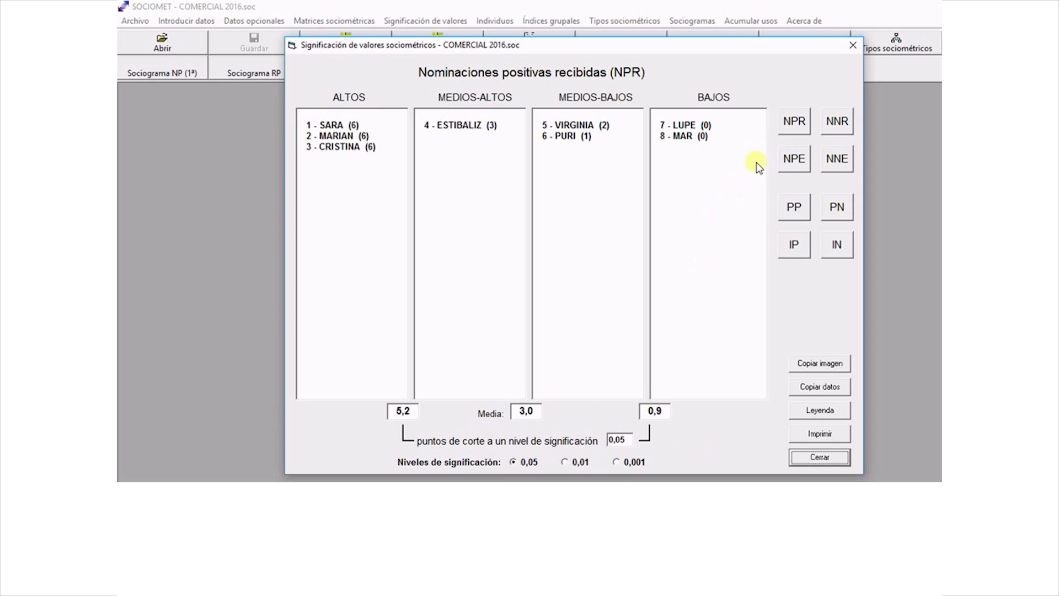
left_click(790, 125)
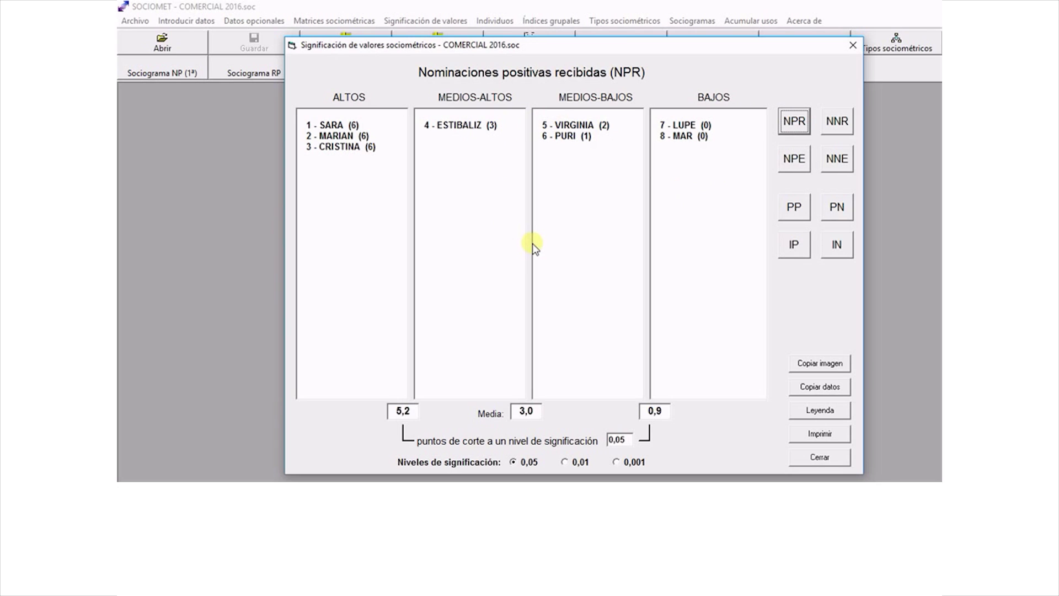
left_click(852, 46)
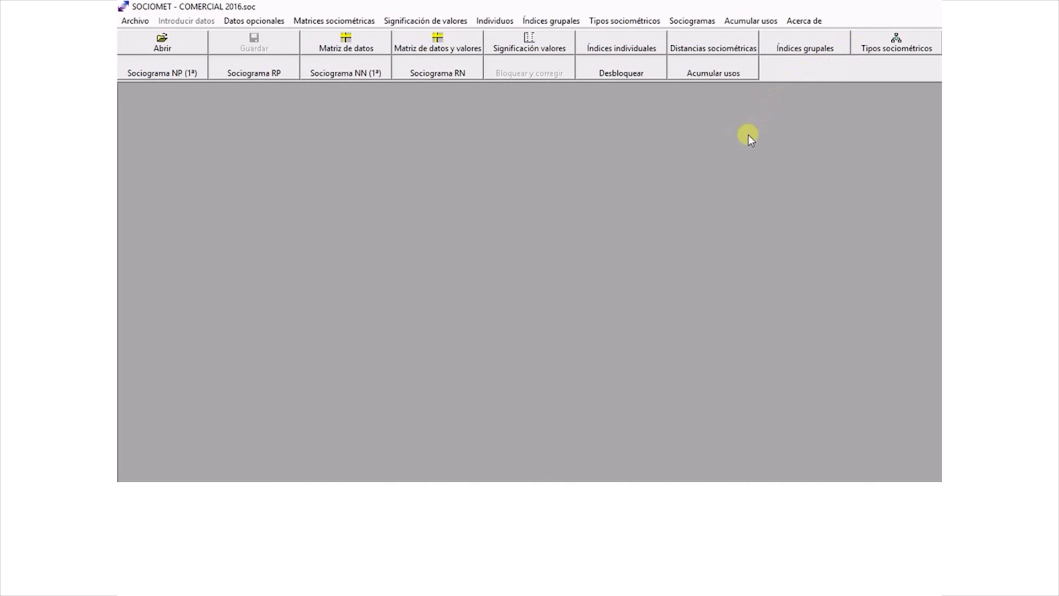
- Open the individual values and indices
left_click(639, 49)
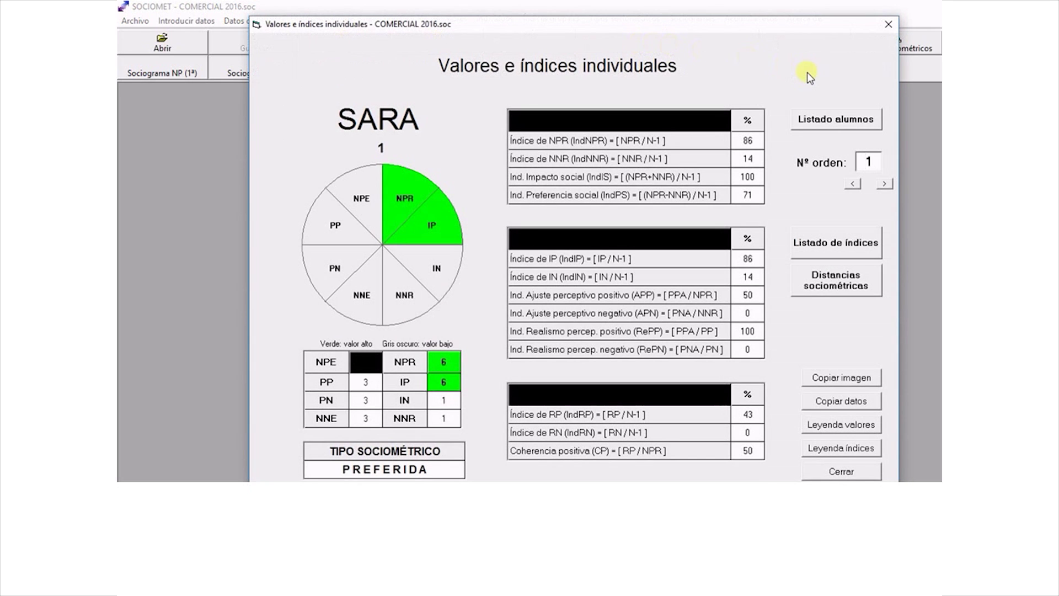